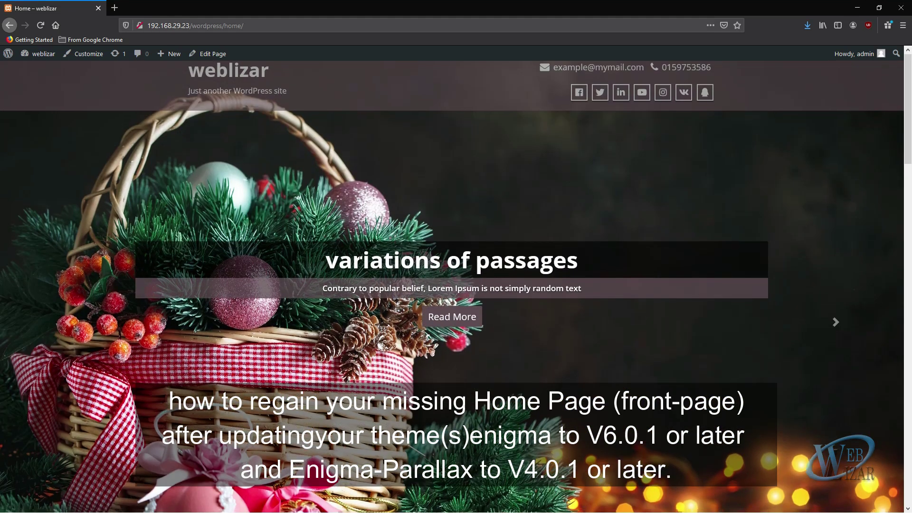
Go from the Dashboard to Appearance > Themes and open the Add Themes page.
scroll(389, 251, down, 5)
scroll(392, 250, down, 5)
scroll(393, 253, down, 10)
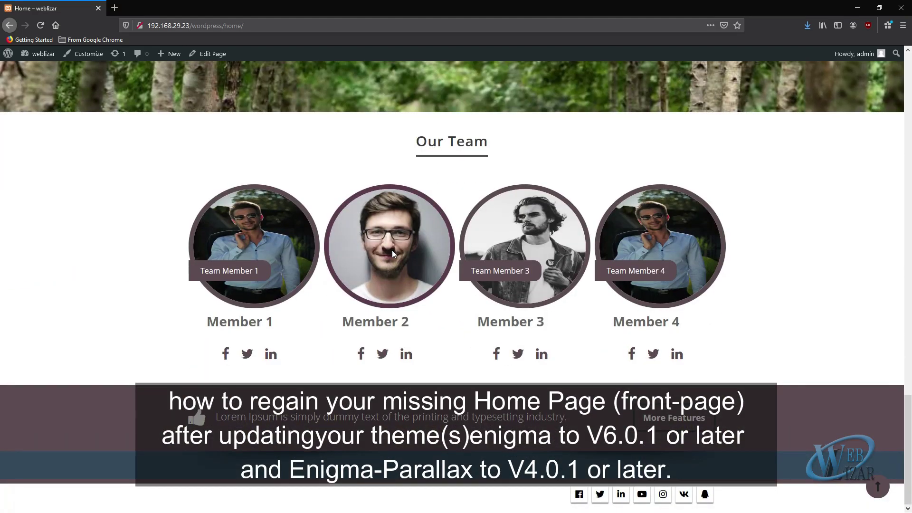
scroll(392, 250, up, 15)
scroll(391, 250, up, 2)
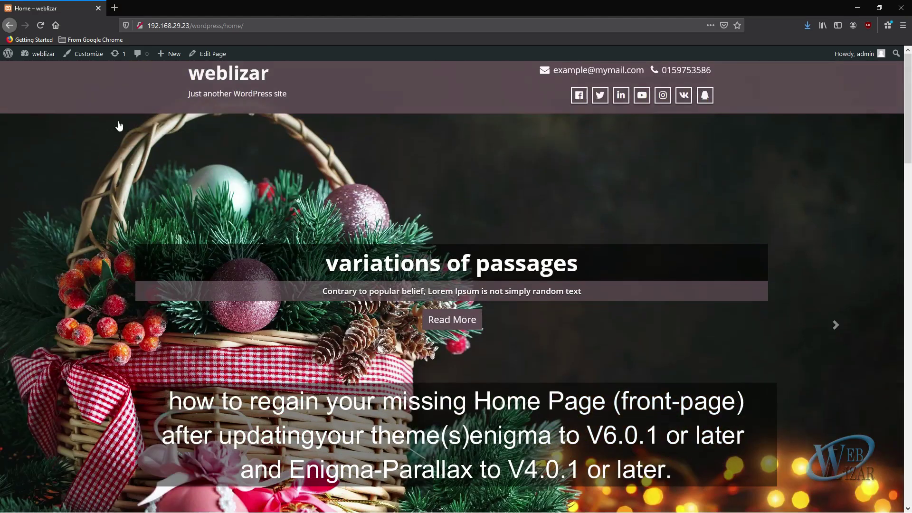
mouse_move(38, 54)
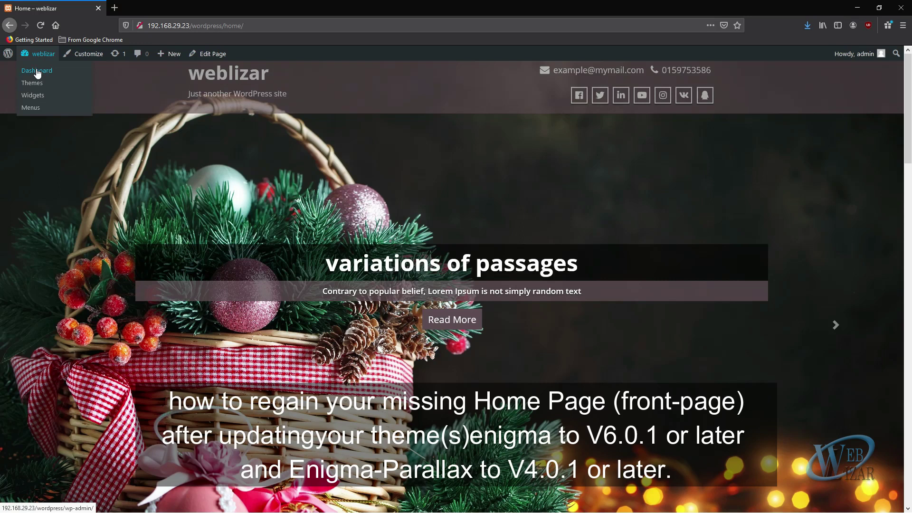
click(37, 71)
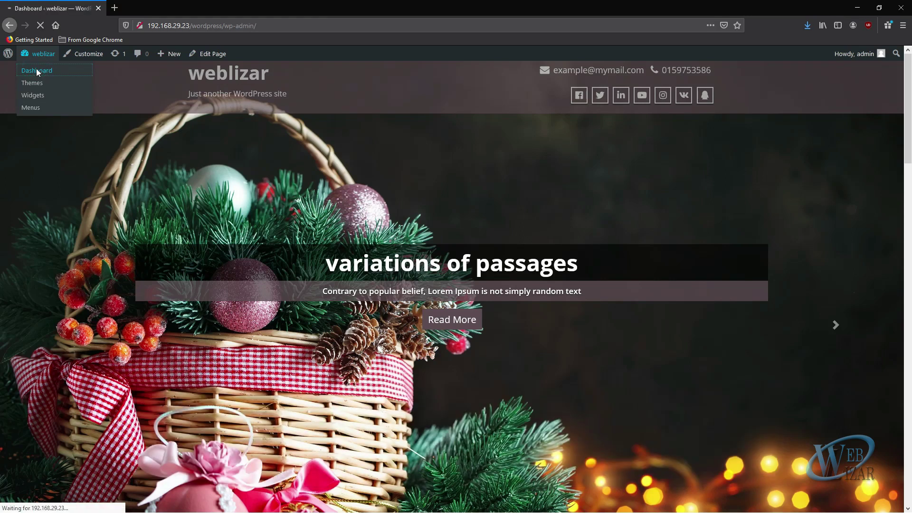
mouse_move(37, 196)
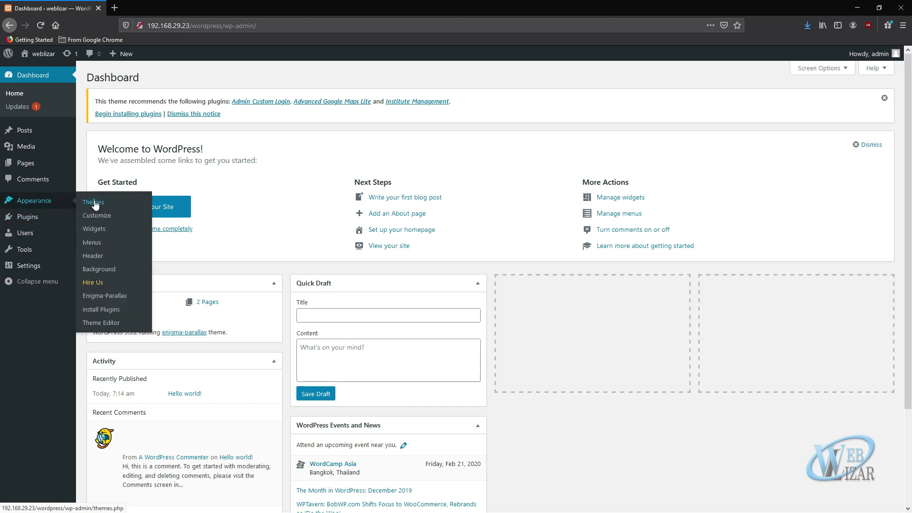
click(92, 202)
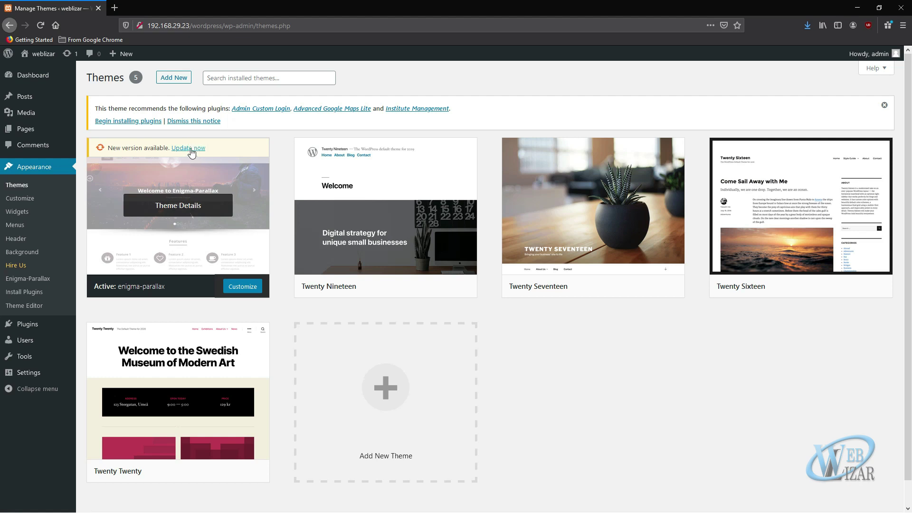
click(226, 77)
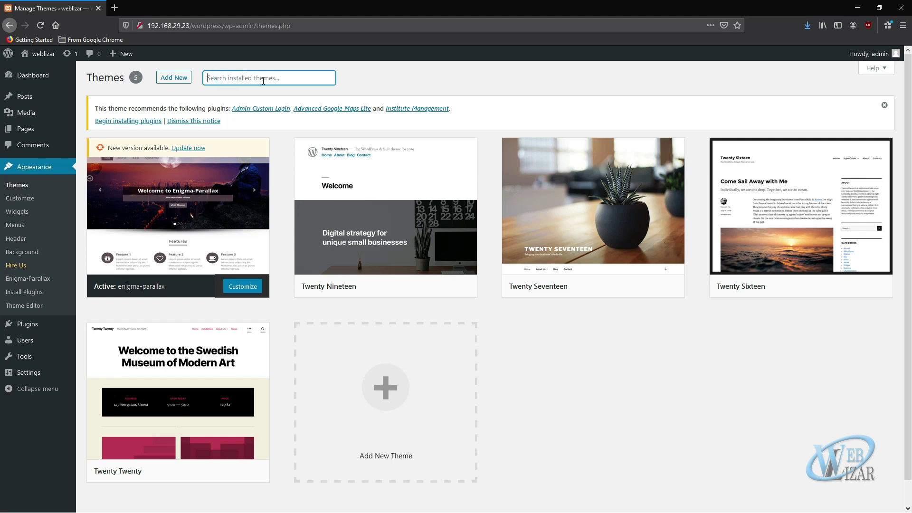
click(175, 81)
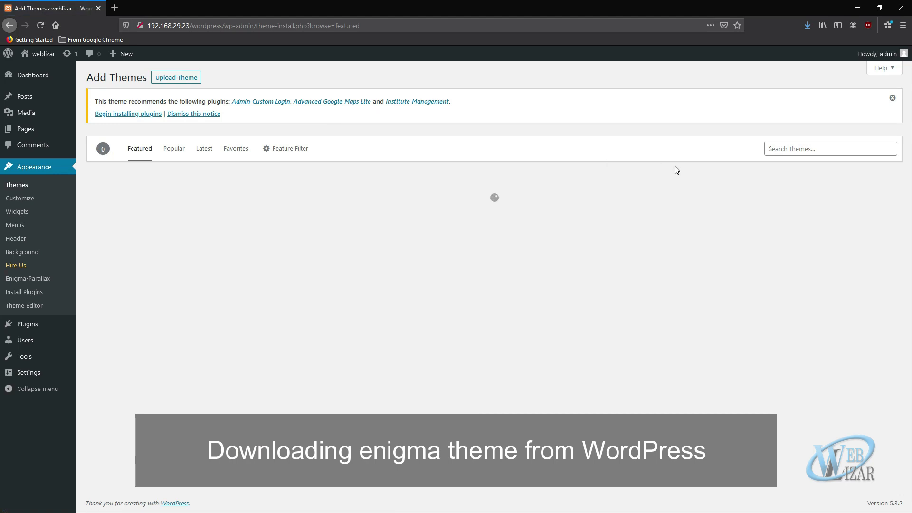
Search the theme directory for 'enigma', view Enigma-parallax's details, then return to installed themes.
click(787, 149)
text(enigma)
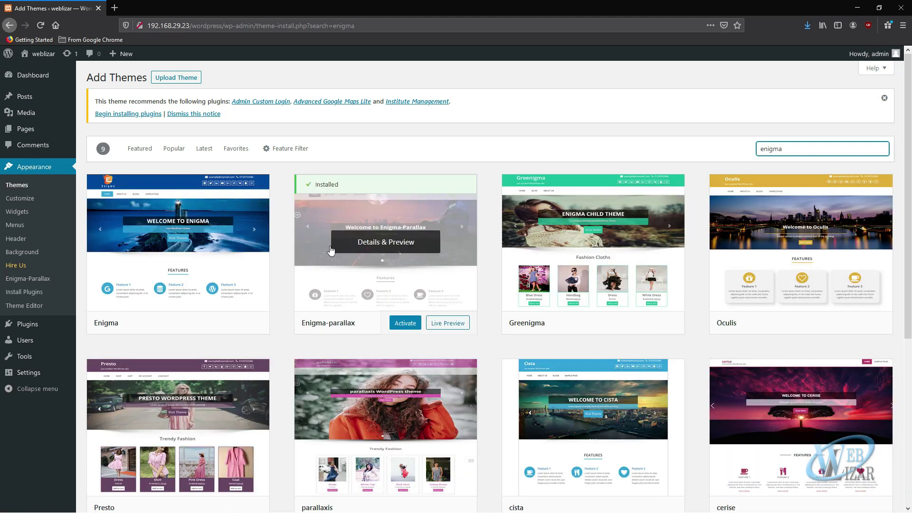
click(374, 240)
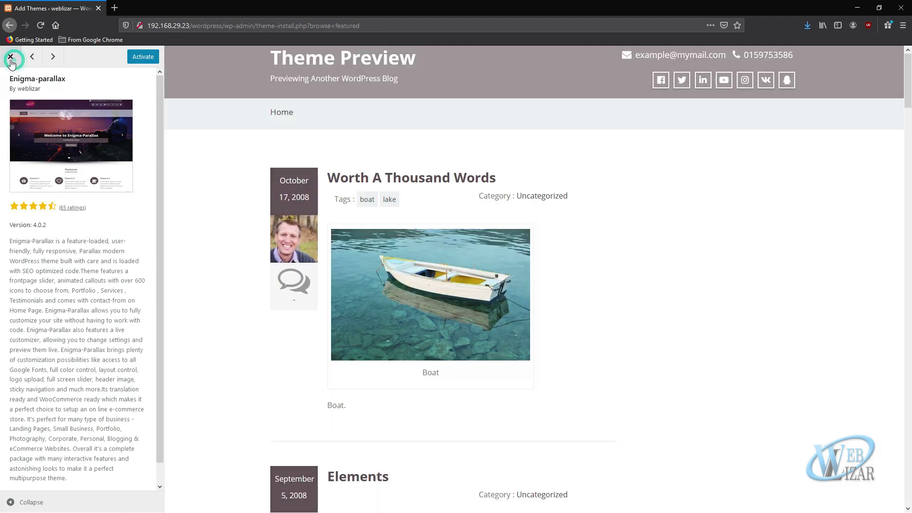
click(11, 56)
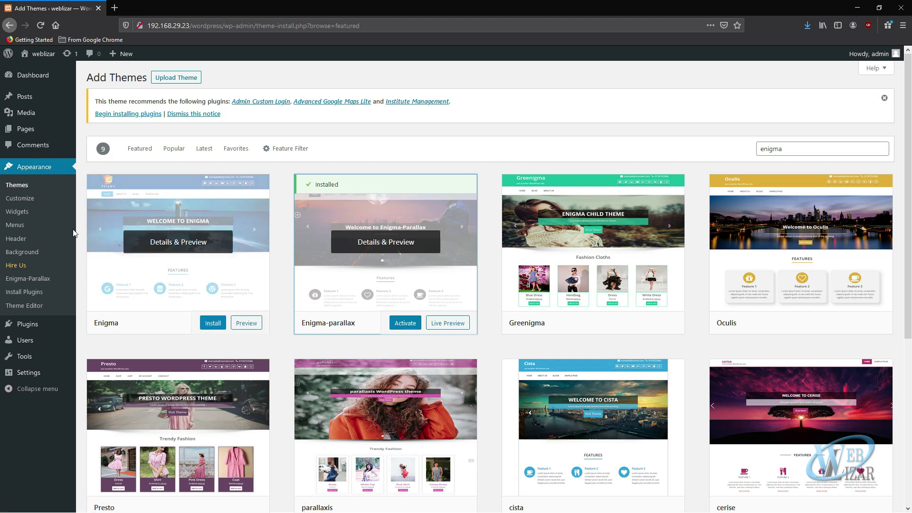
click(33, 169)
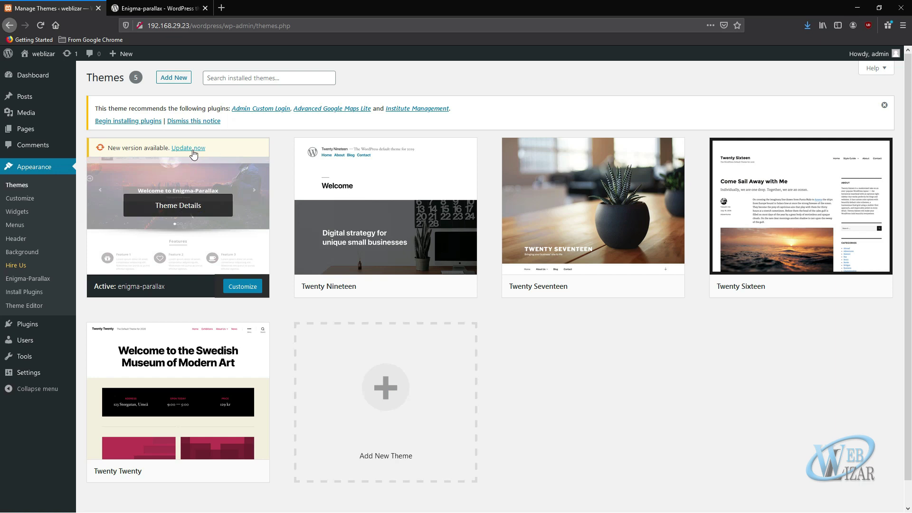
Update the active Enigma-parallax theme using its 'Update now' notice link.
click(190, 148)
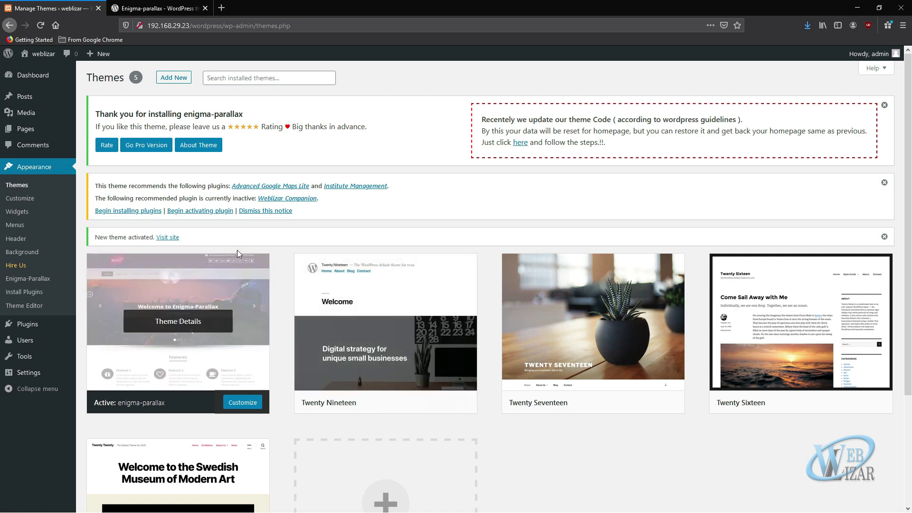
click(520, 144)
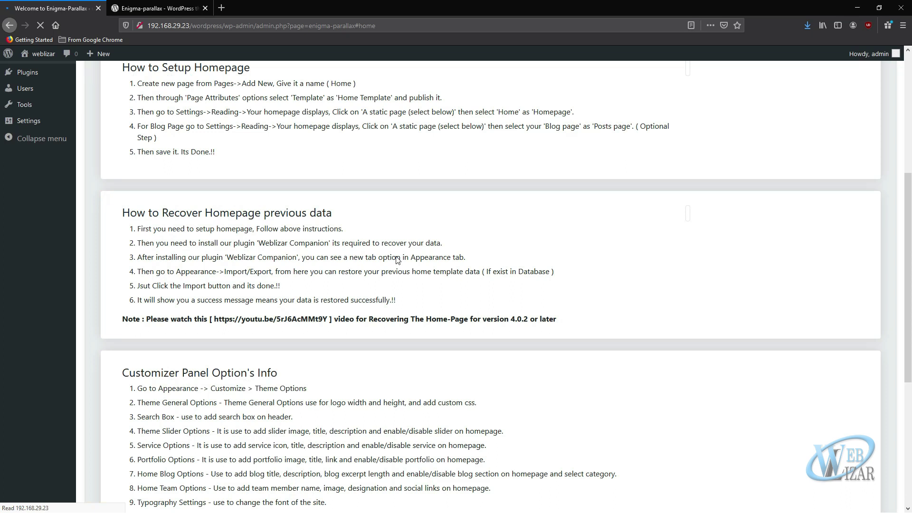
scroll(398, 261, up, 3)
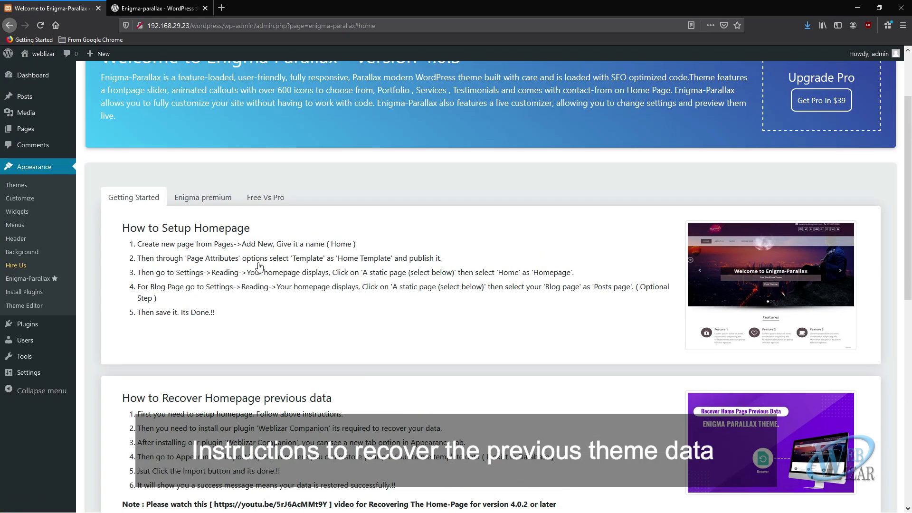
drag(121, 227, 249, 224)
scroll(257, 259, down, 4)
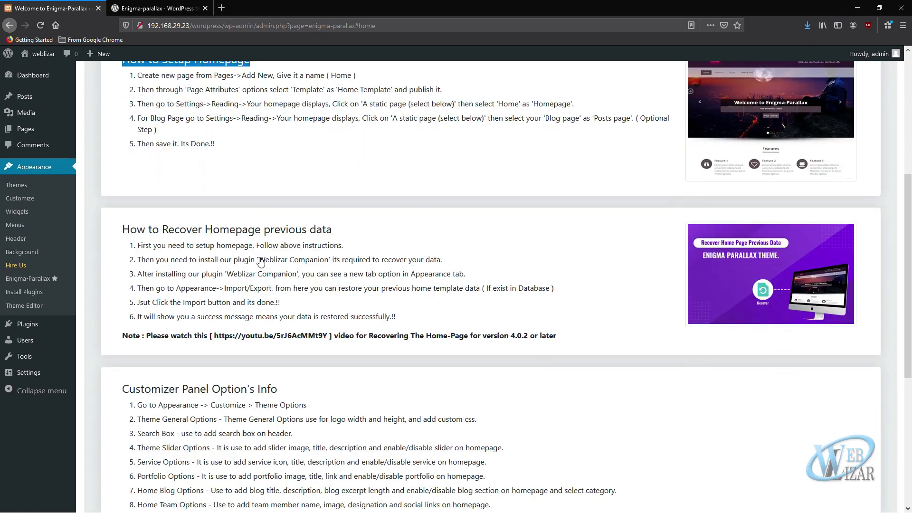
scroll(294, 265, down, 5)
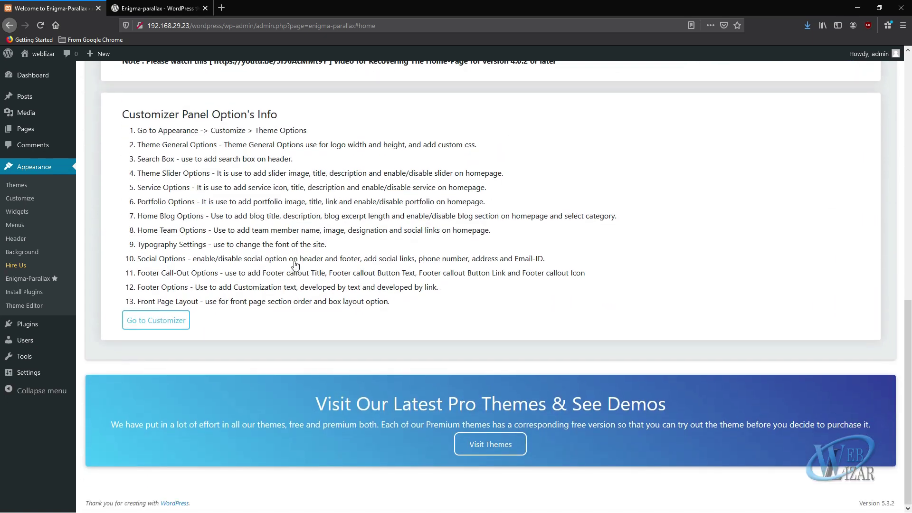
scroll(294, 265, up, 11)
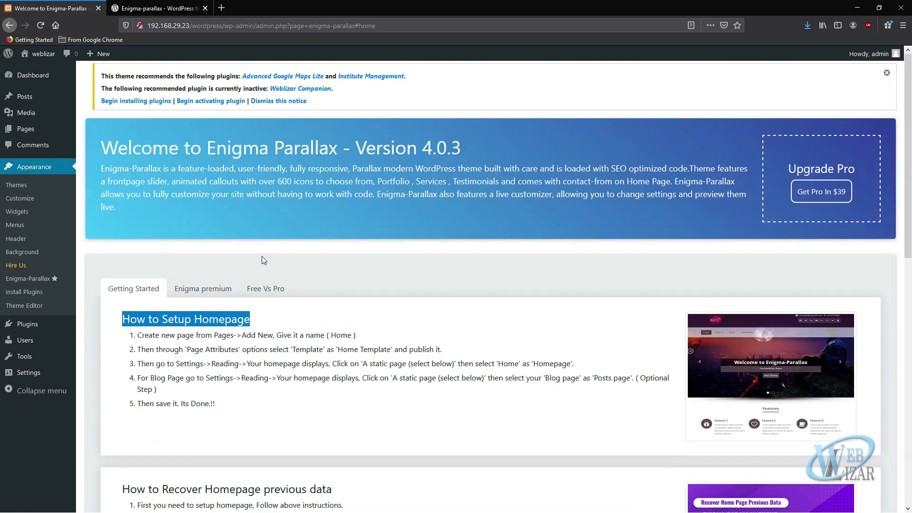
click(28, 185)
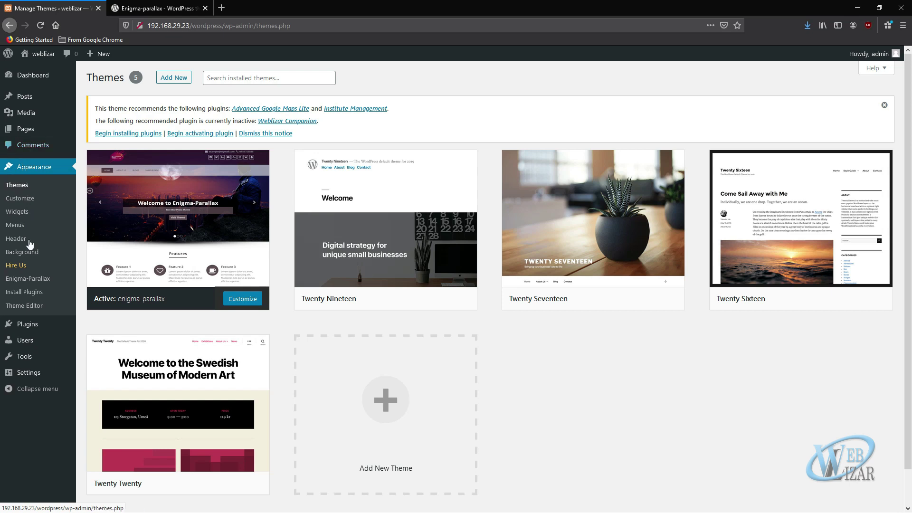
Find weblizar-companion in the Add Plugins directory and activate it.
click(36, 326)
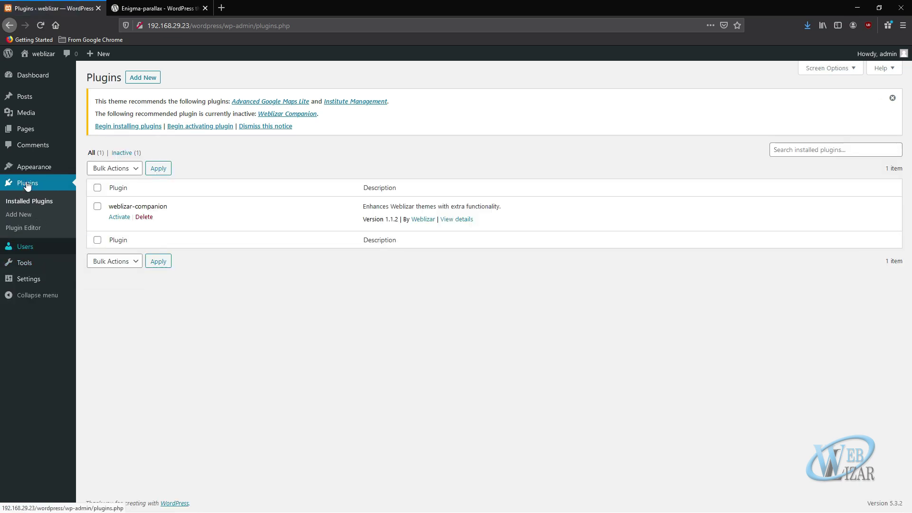
mouse_move(55, 170)
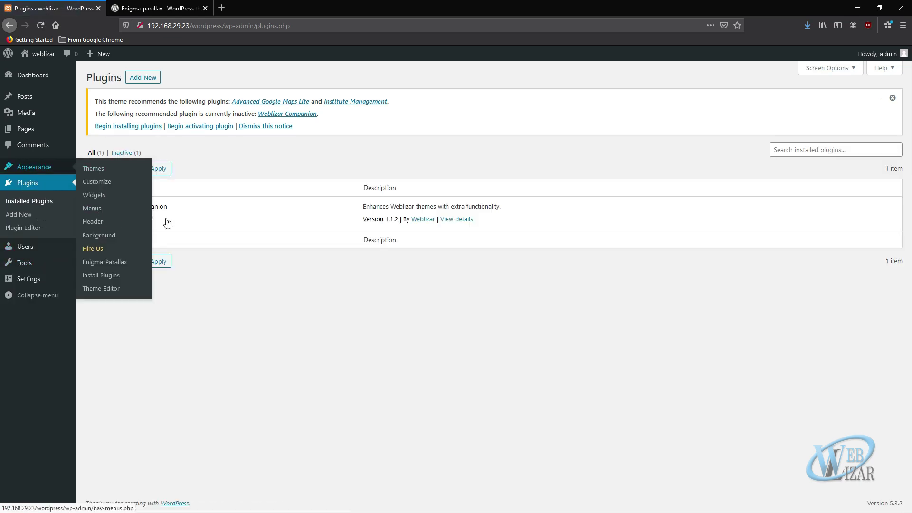
click(142, 77)
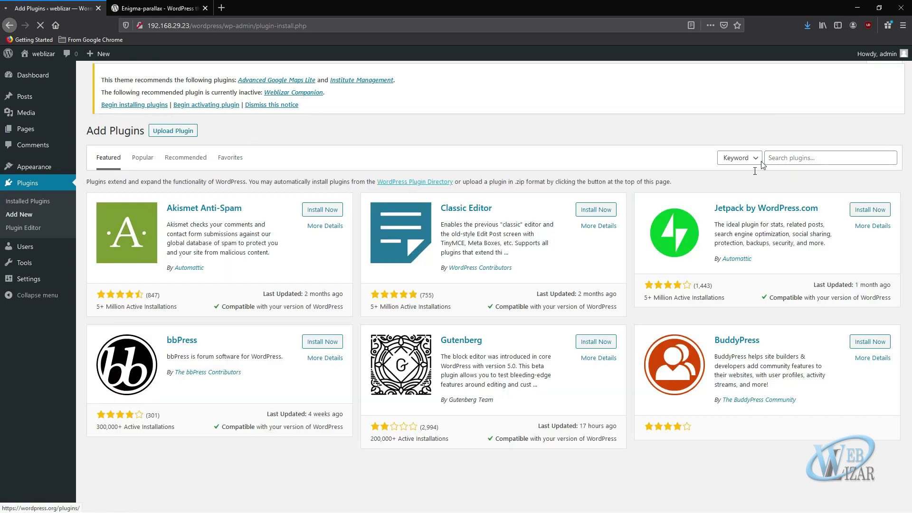
click(788, 158)
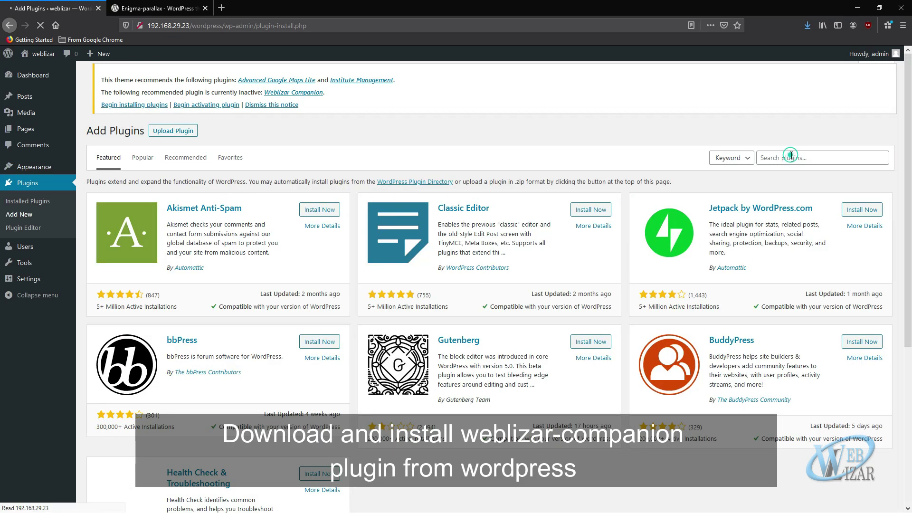
text(weblizar)
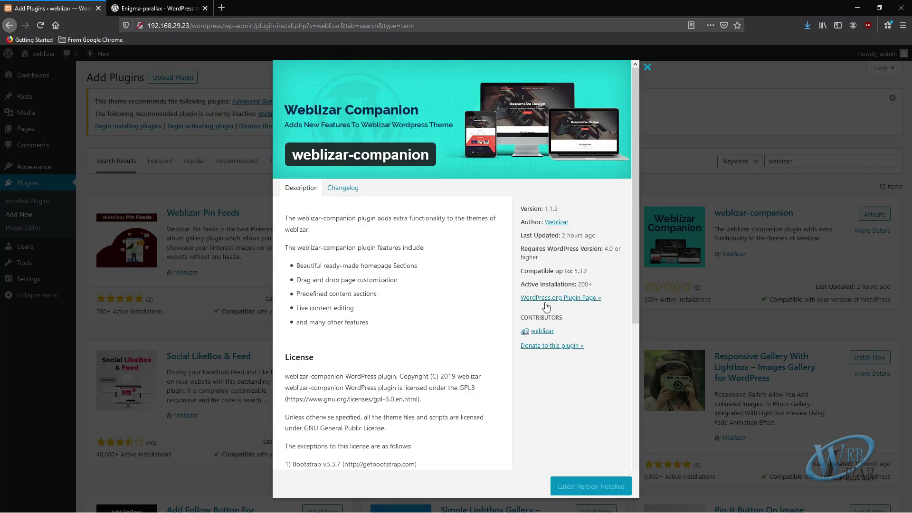
scroll(537, 380, down, 5)
scroll(518, 294, up, 5)
click(647, 67)
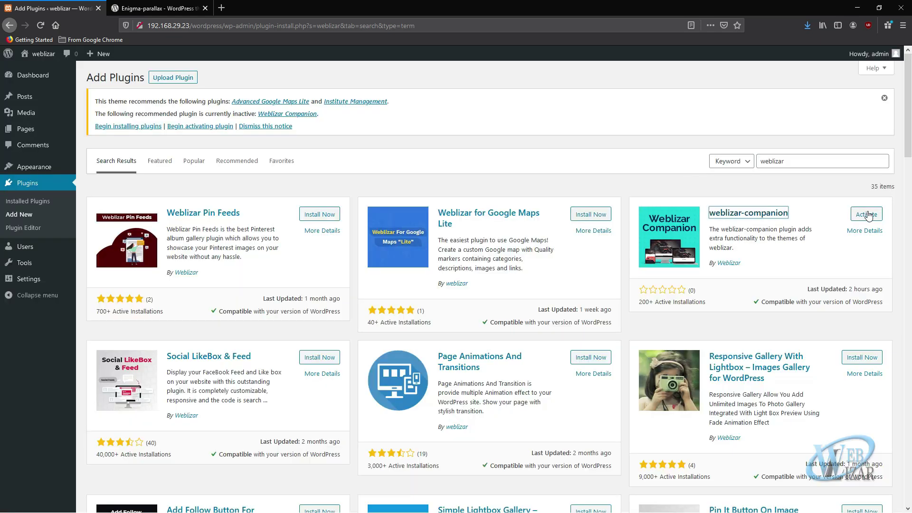
click(867, 214)
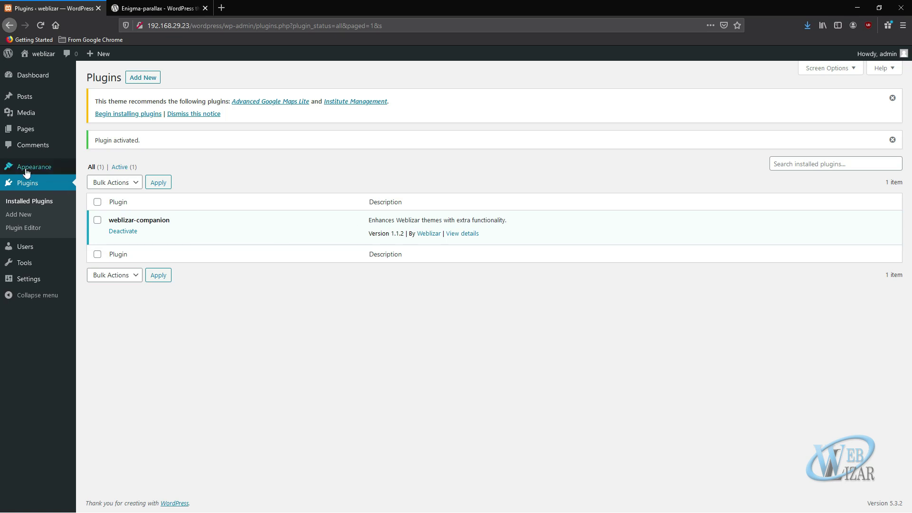
Open the theme's Import/Export page, then view the live front page in a new tab.
mouse_move(41, 172)
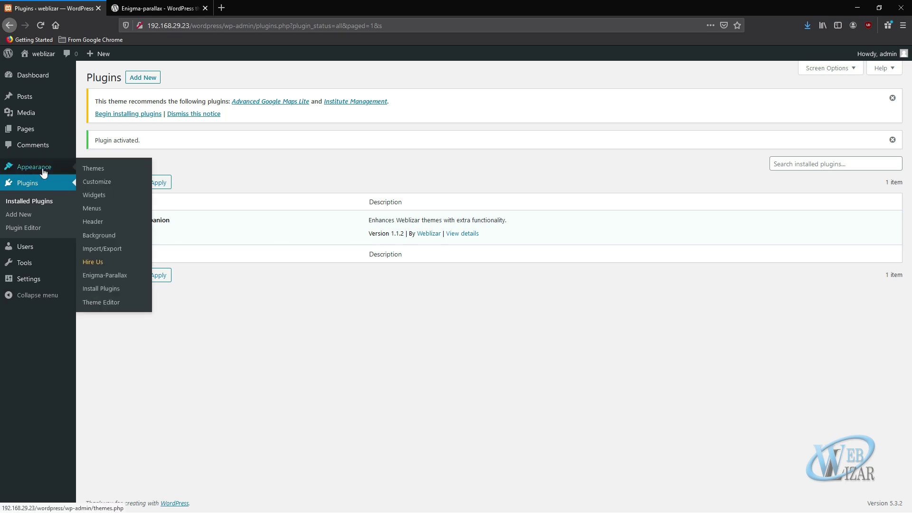
click(101, 249)
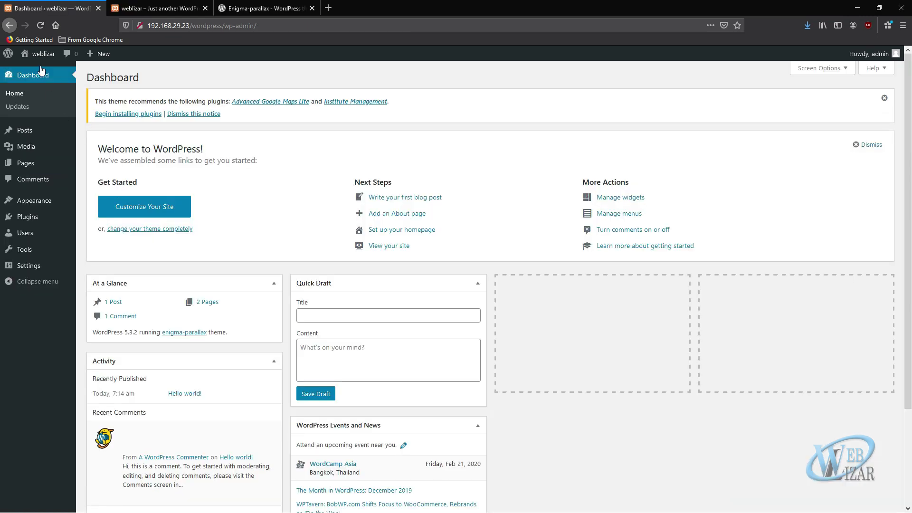
mouse_move(47, 54)
right_click(41, 73)
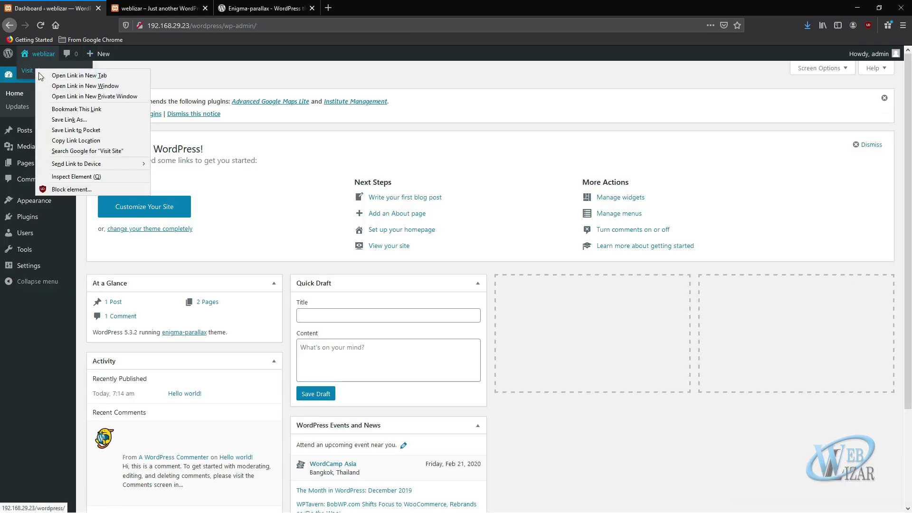
click(85, 75)
click(152, 8)
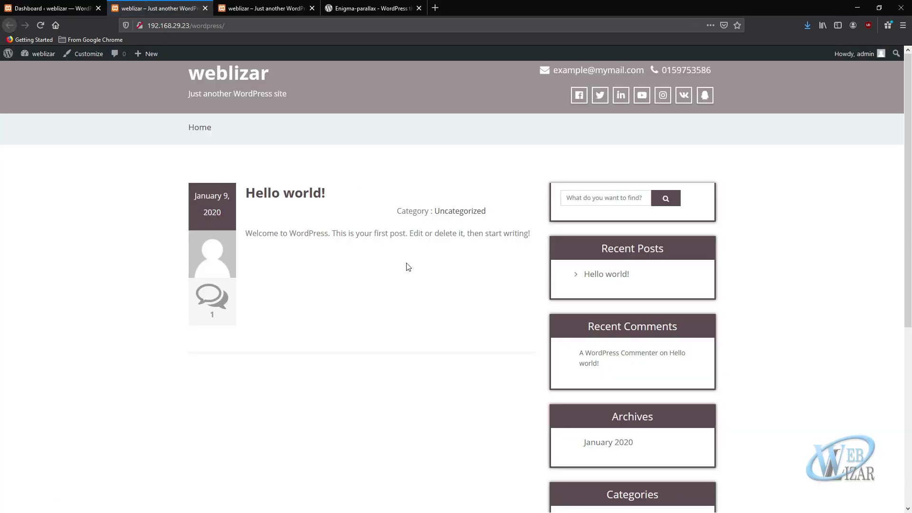
scroll(408, 266, down, 10)
scroll(411, 267, up, 10)
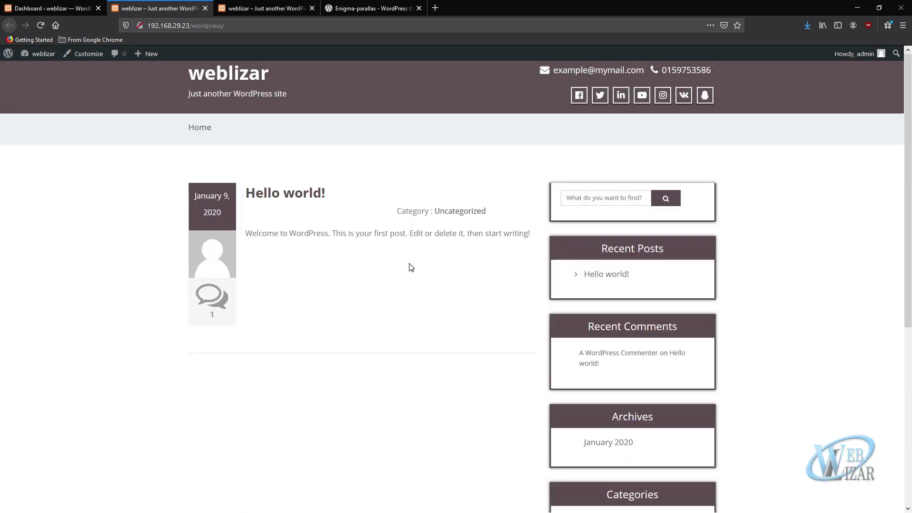
Set the Home page's template to Home Template, update it, and view the page.
click(50, 9)
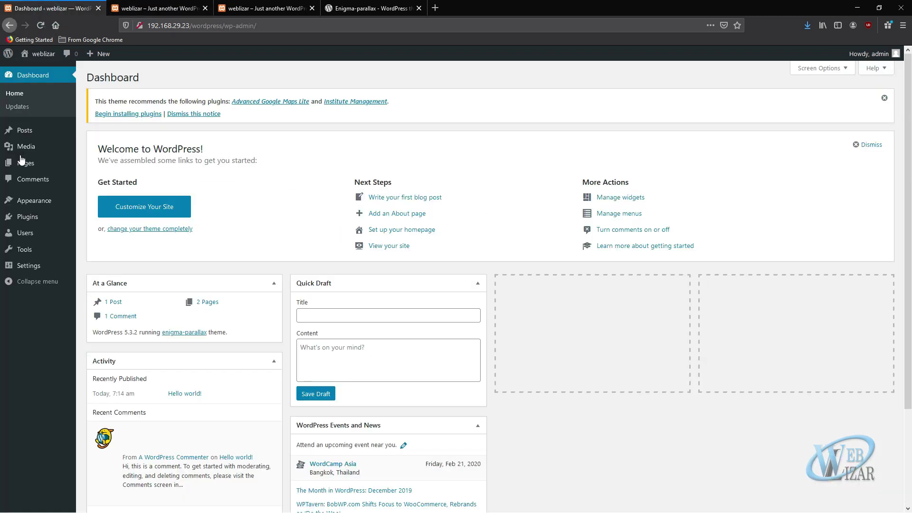
mouse_move(33, 165)
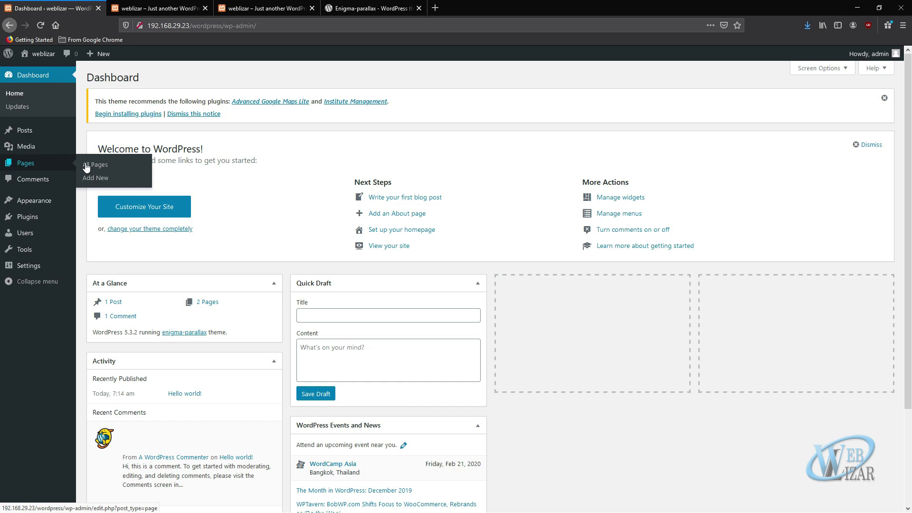
click(86, 165)
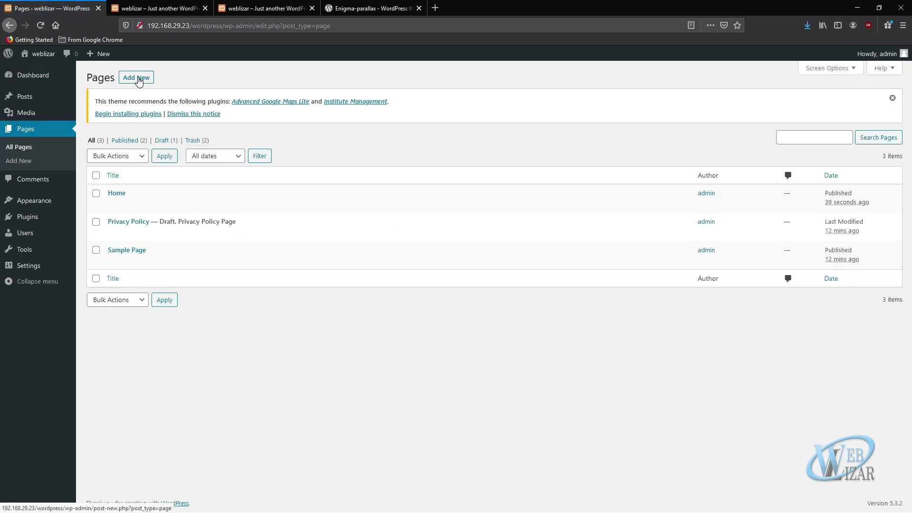
click(115, 204)
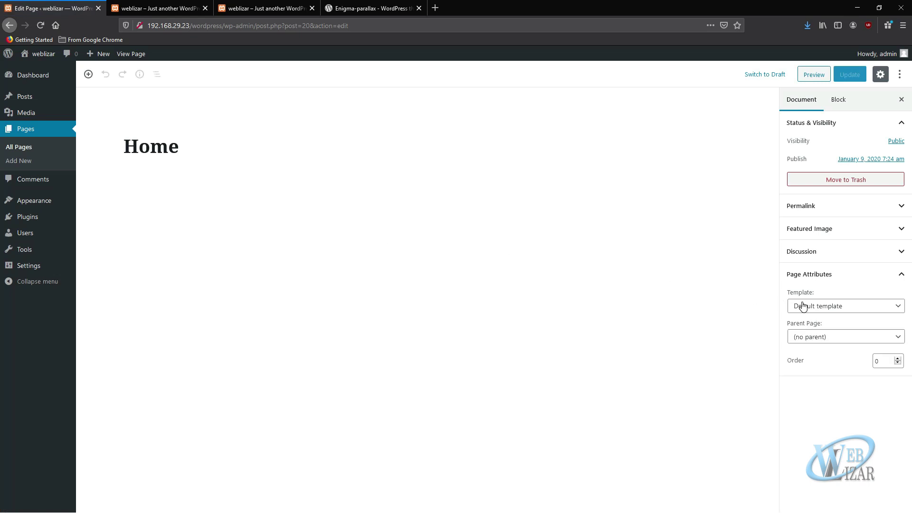
click(803, 307)
click(822, 346)
click(849, 75)
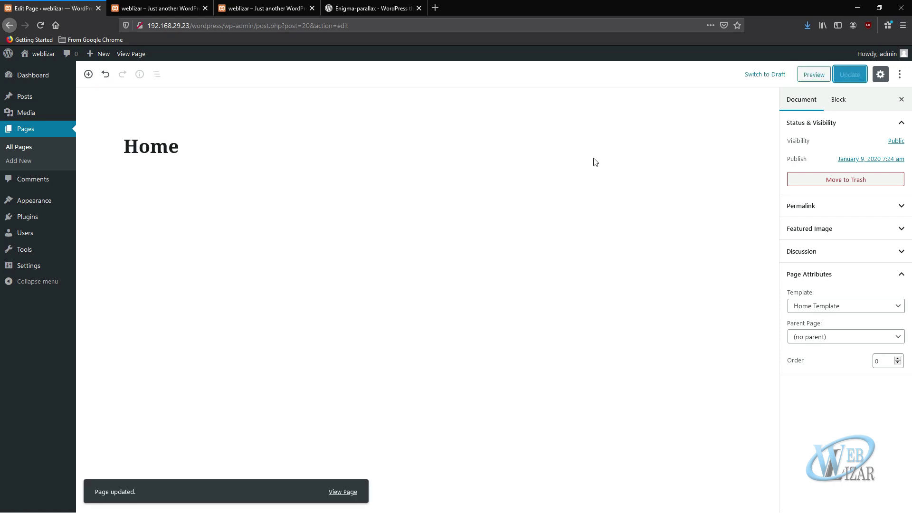
click(130, 54)
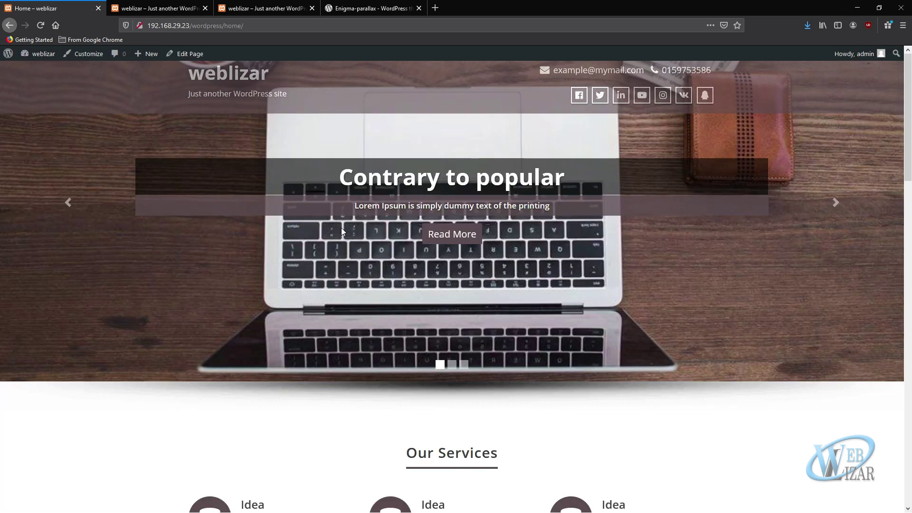
Scroll through the Home page's slider, Our Services, Recent Works and Our Team sections.
scroll(365, 231, down, 15)
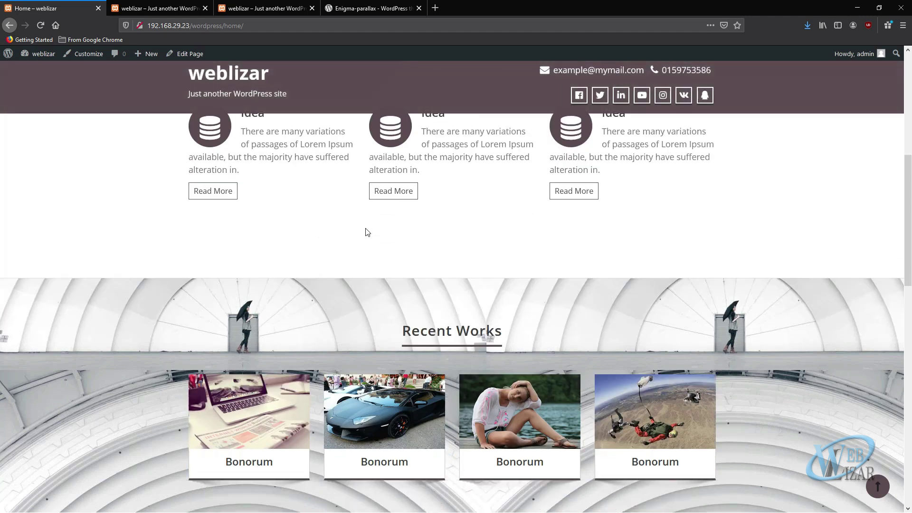
scroll(366, 232, down, 8)
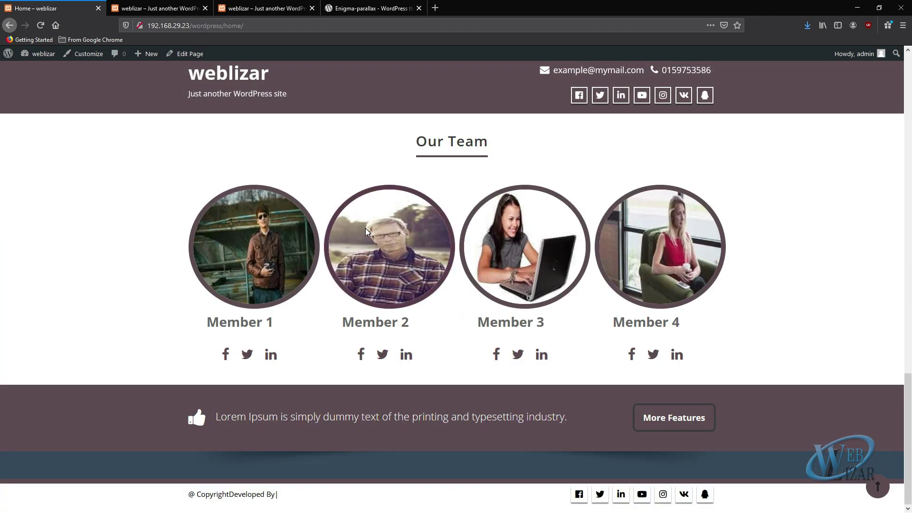
scroll(366, 232, up, 20)
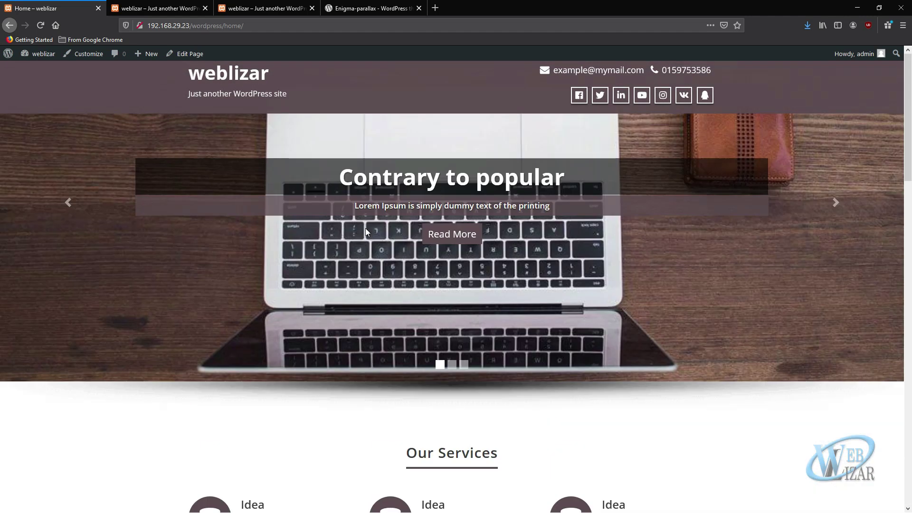
Import the previous version's theme data via Appearance > Import/Export, then list all pages.
mouse_move(37, 53)
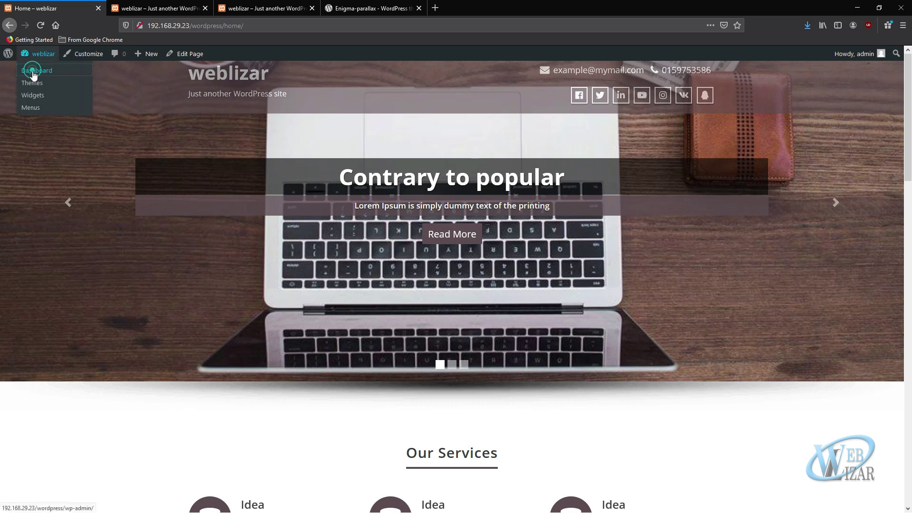
click(36, 70)
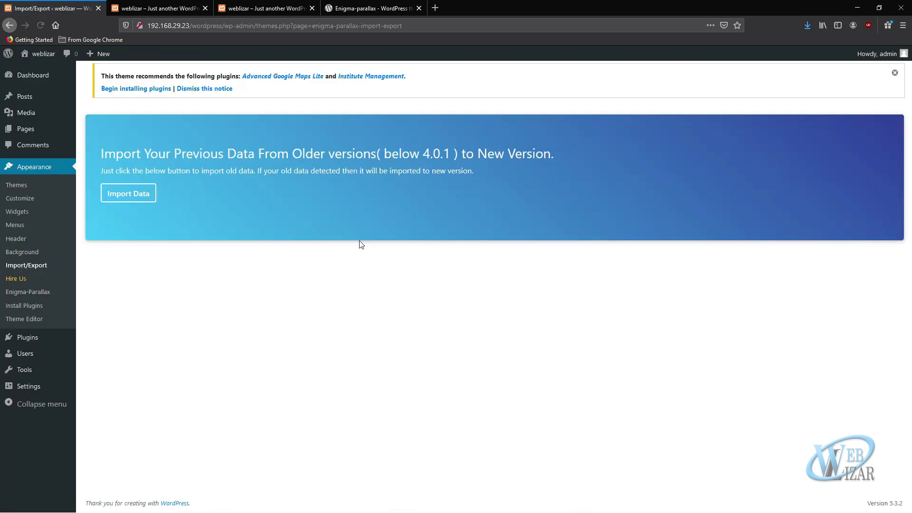
click(131, 195)
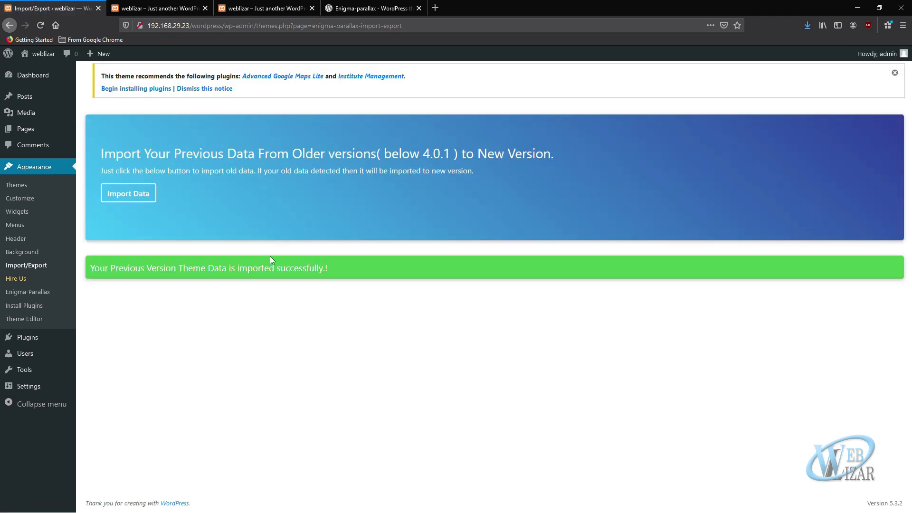
drag(335, 272, 145, 268)
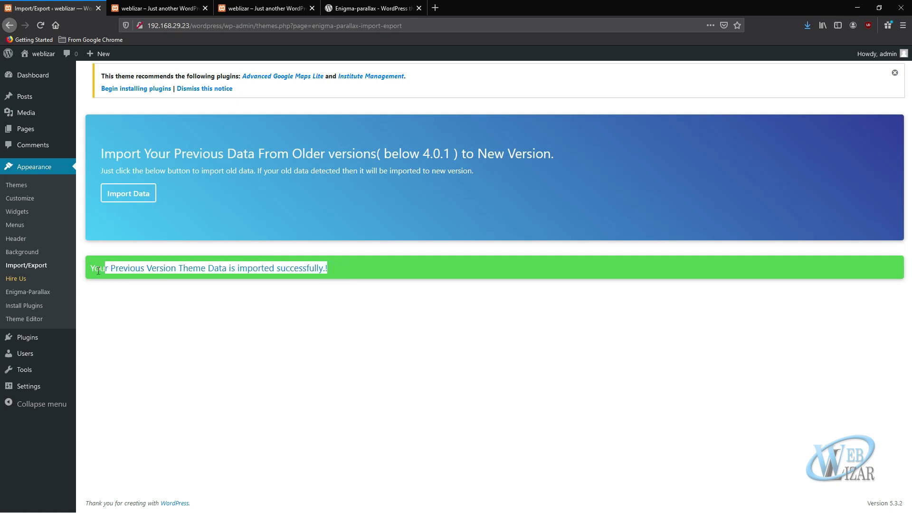
click(118, 227)
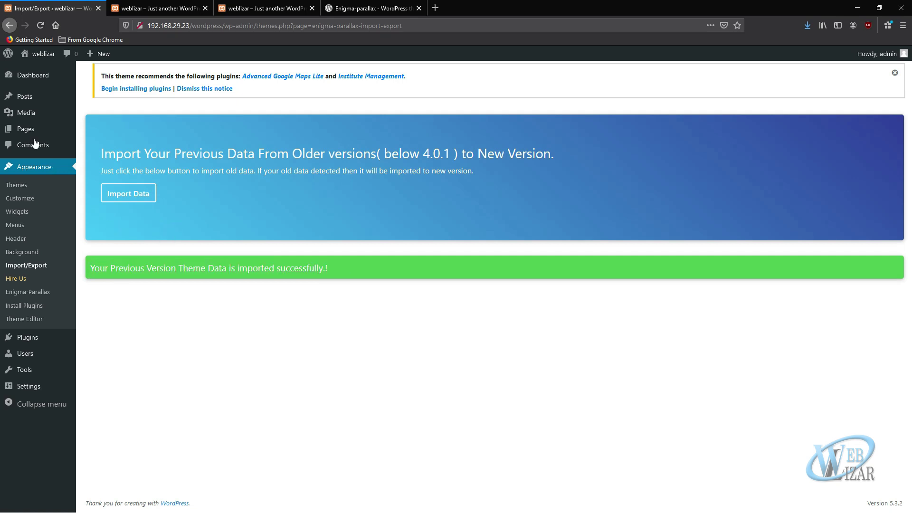
mouse_move(33, 136)
click(95, 131)
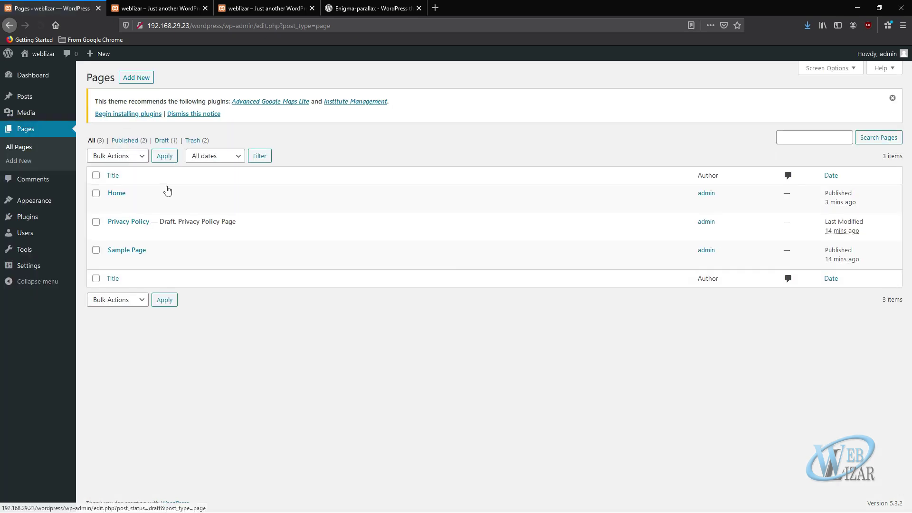
View the Home page on the live site from the Pages list.
mouse_move(150, 207)
click(183, 205)
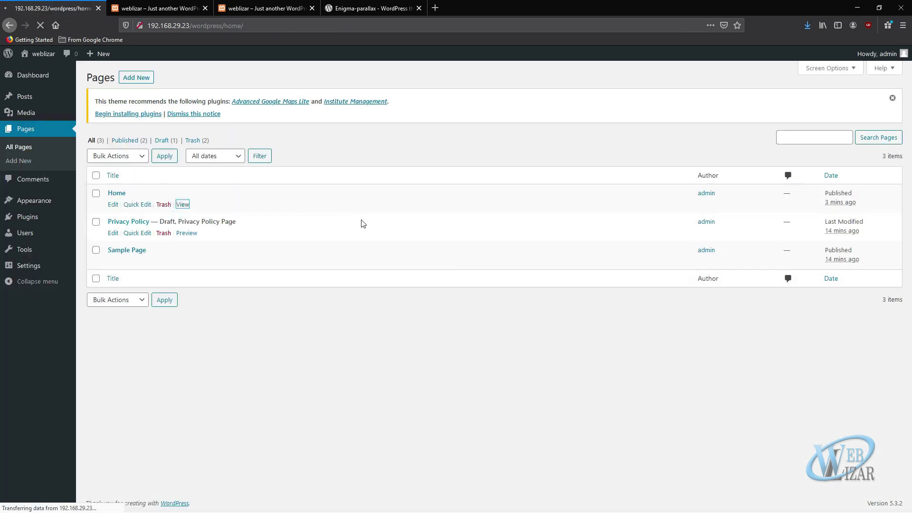